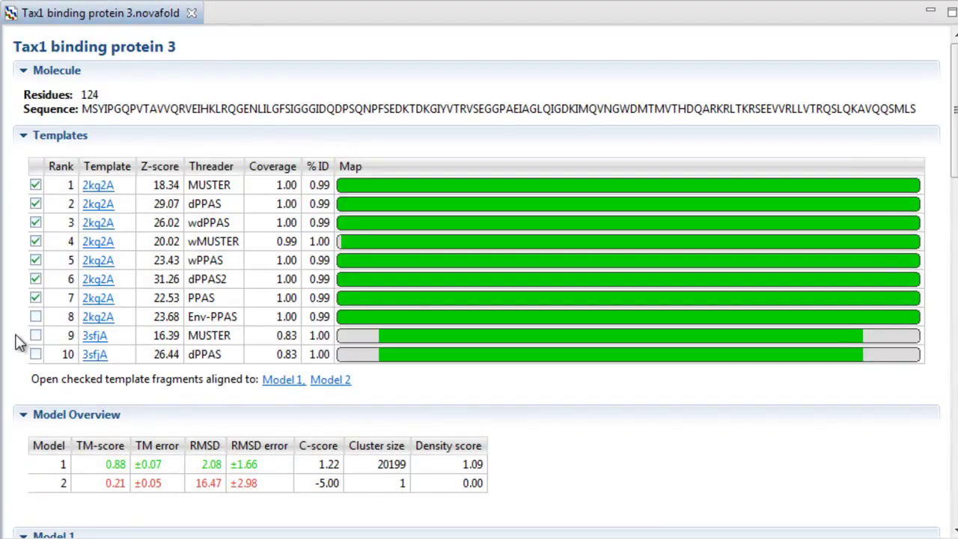
Step: Check the rank 9 3sfjA template and align checked template fragments to Model 1
left_click(36, 337)
left_click(275, 380)
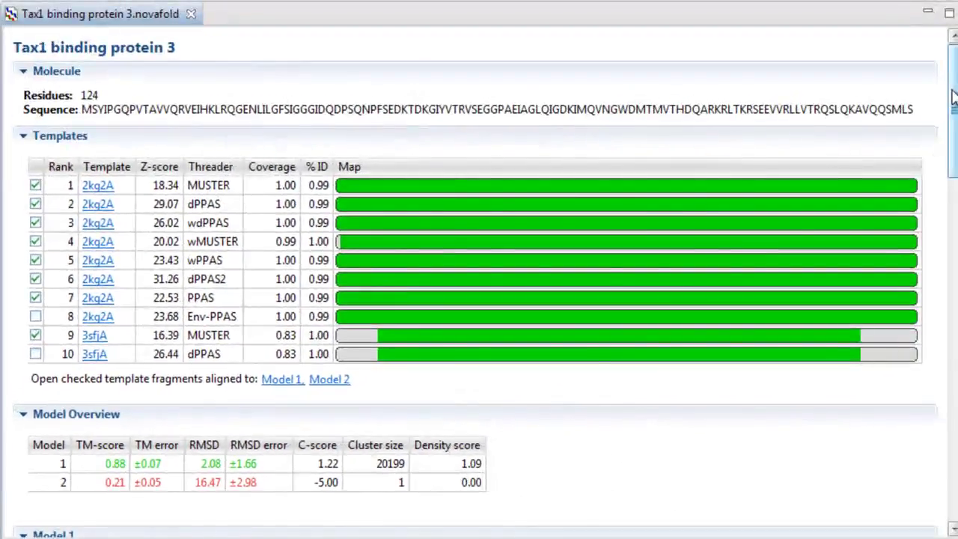
left_click_drag(952, 95, 955, 228)
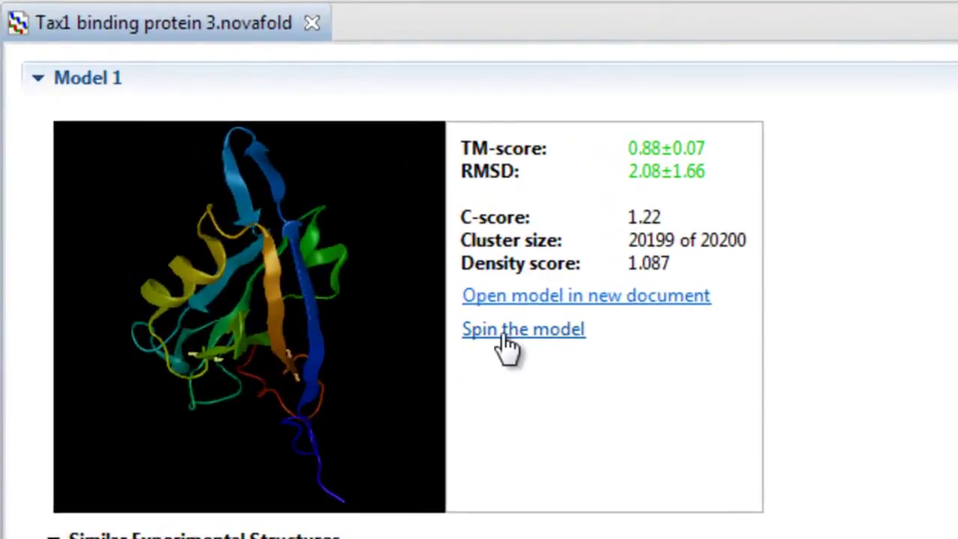
Step: Spin the Model 1 structure and open it as document Tax1 binding protein 3-1
left_click(507, 333)
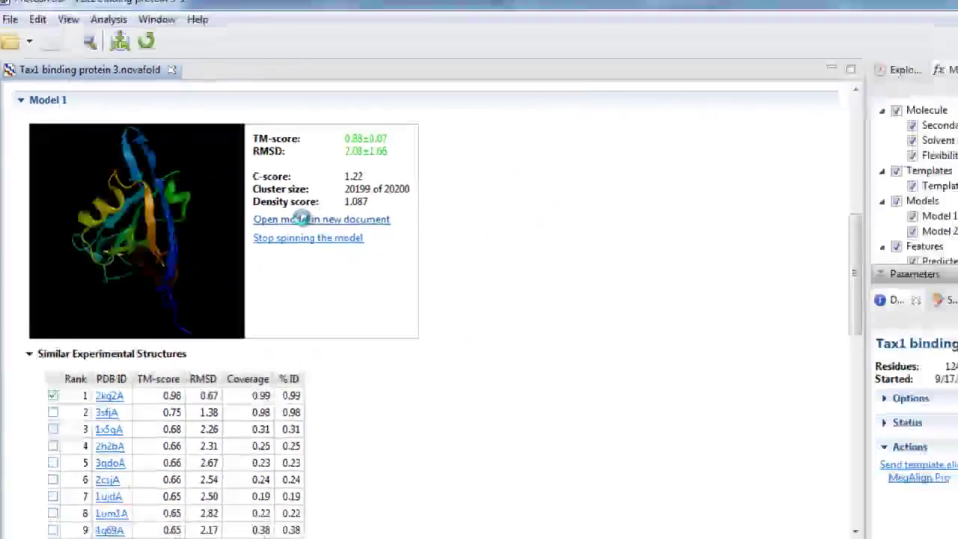
left_click(275, 213)
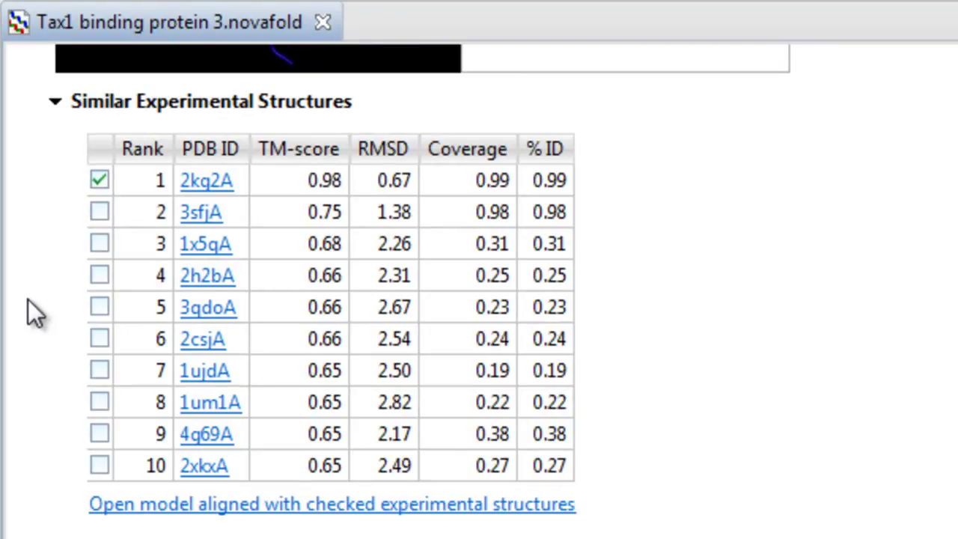
Step: Check 2h2bA and 2csjA, then open Model 1 aligned with the checked experimental structures
left_click(99, 275)
left_click(100, 338)
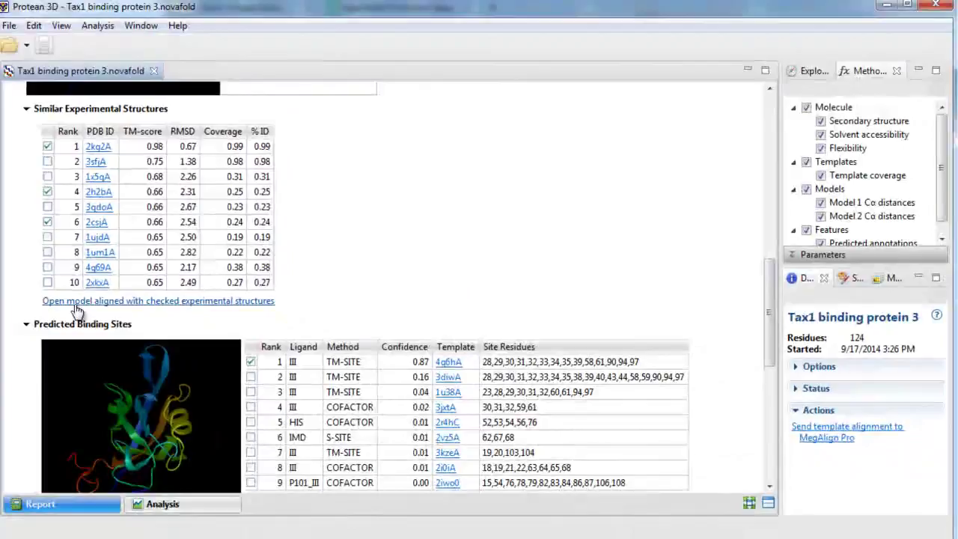
left_click(75, 303)
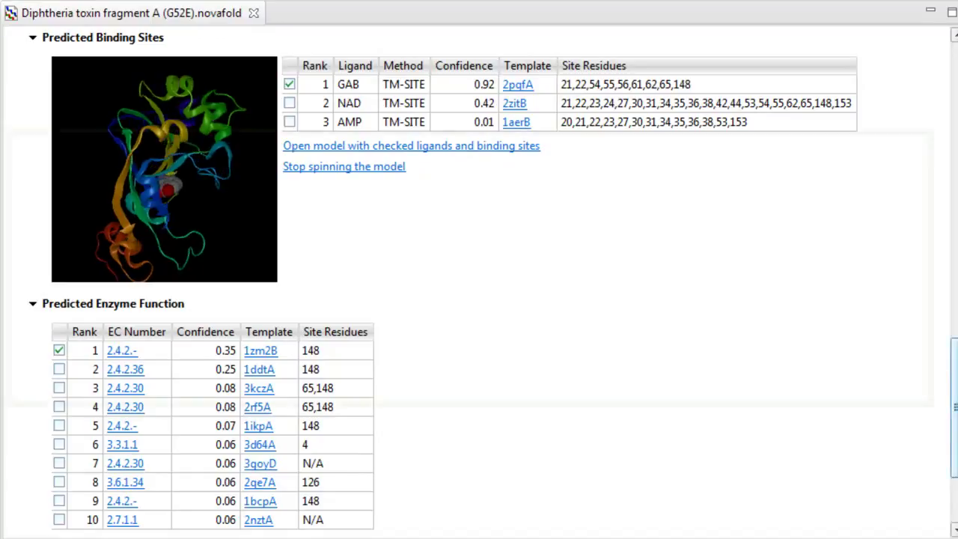
Step: Scroll the report down toward the Predicted Enzyme Function section
left_click_drag(955, 402, 954, 443)
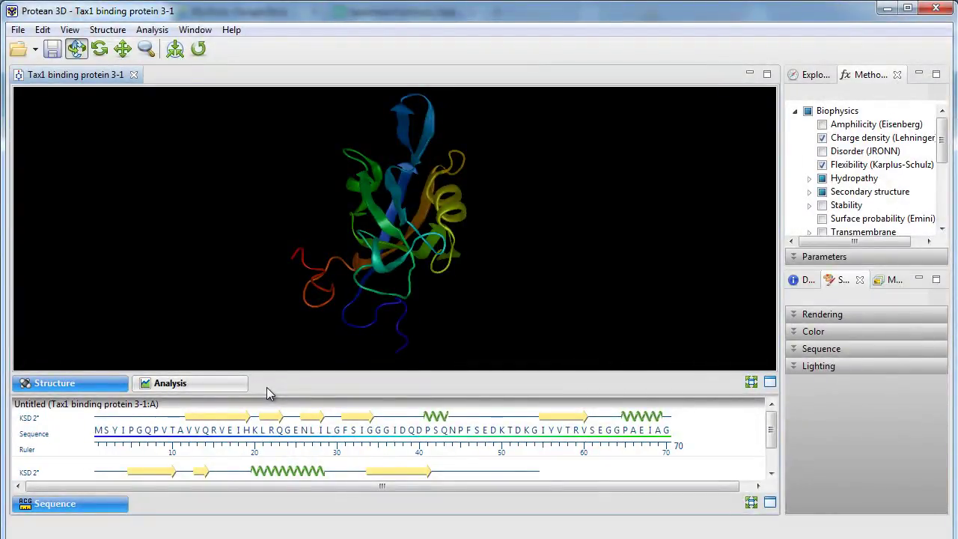
Step: Display the Analysis tracks: secondary structure, antigenicity, hydropathy and charge density plots
left_click(227, 387)
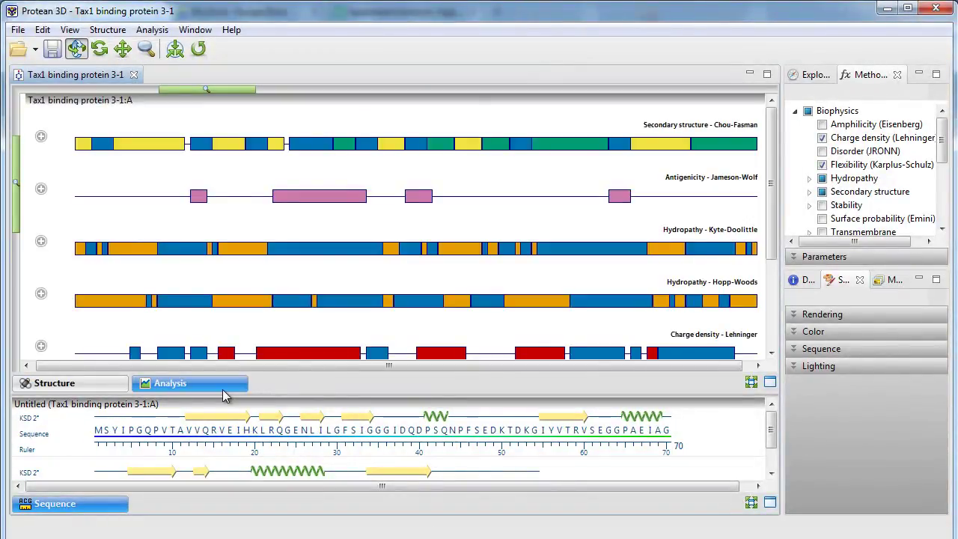